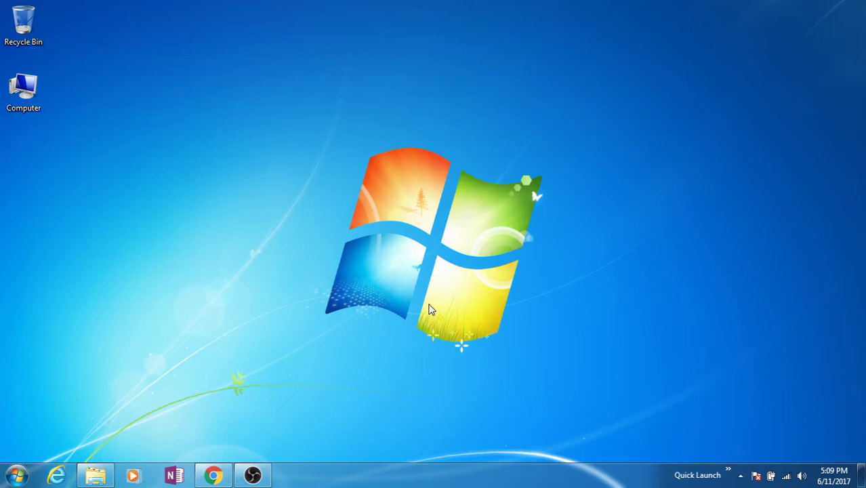
- Switch to Chrome and open the Chrome Web Store from the browser's apps page
{"action": "left_click", "coordinate": [213, 475]}
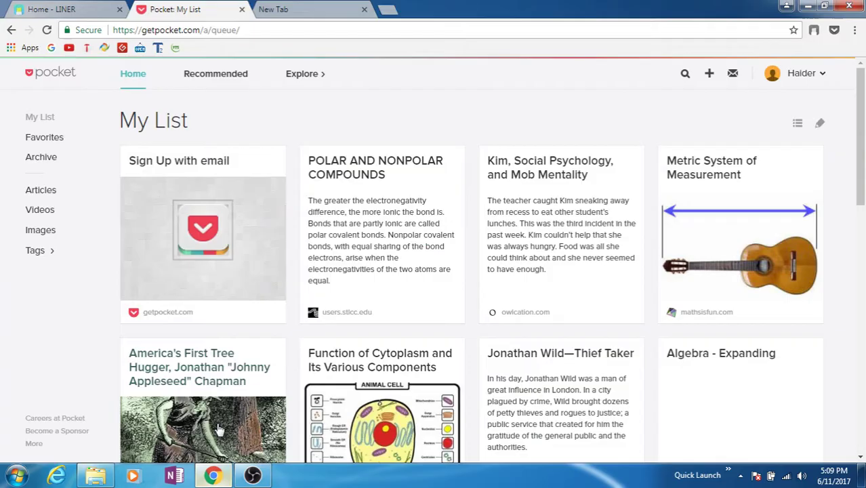
{"action": "left_click", "coordinate": [325, 6]}
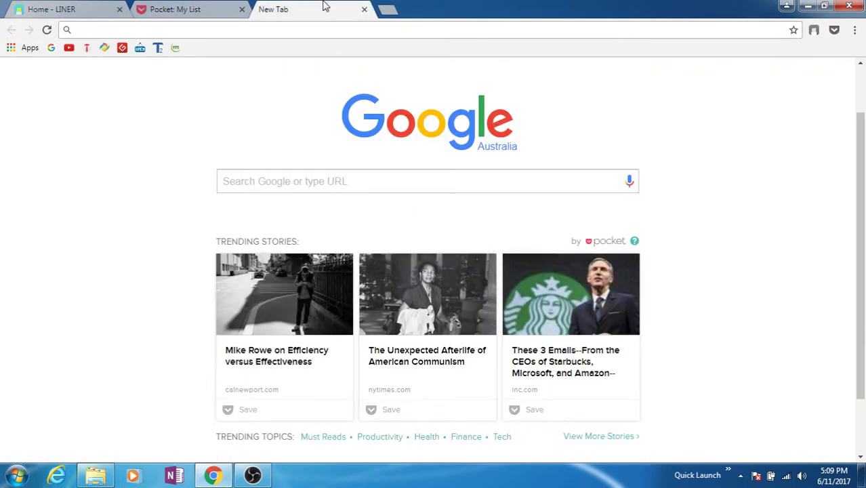
{"action": "left_click", "coordinate": [29, 49]}
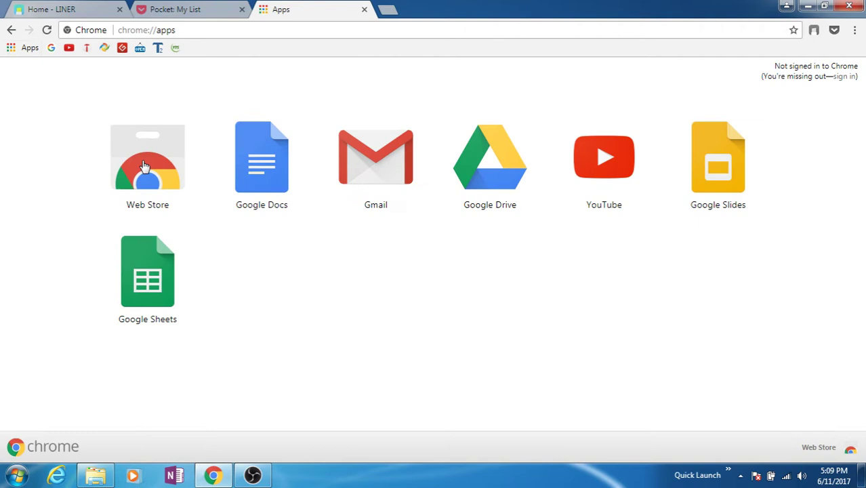
{"action": "left_click", "coordinate": [143, 166]}
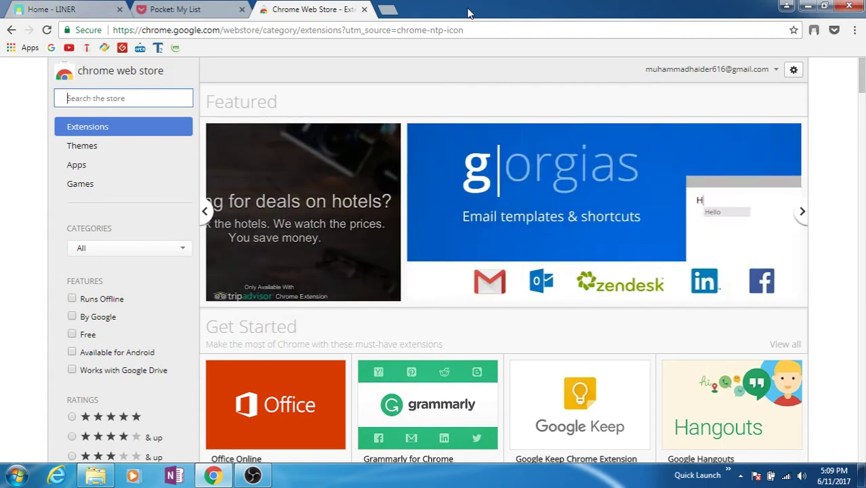
- Search the store for "liner" and open the LINER - Private Web/PDF Highlighter extension page
{"action": "type", "text": "liner"}
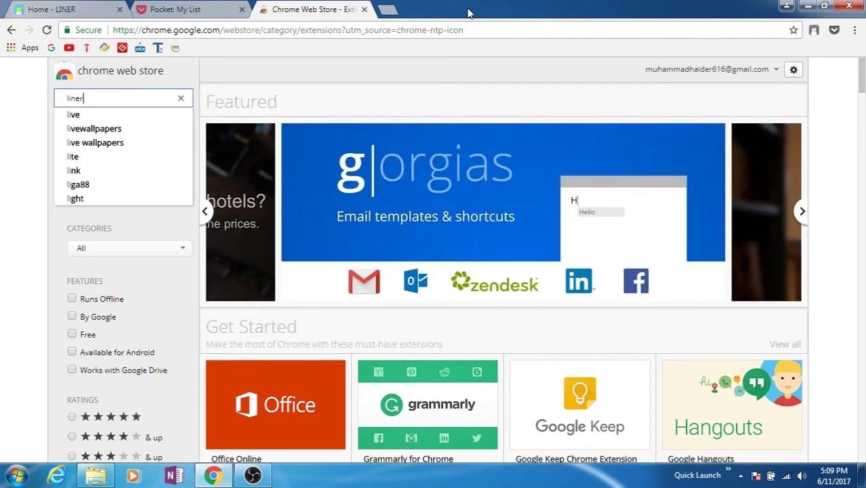
{"action": "key", "text": "Return"}
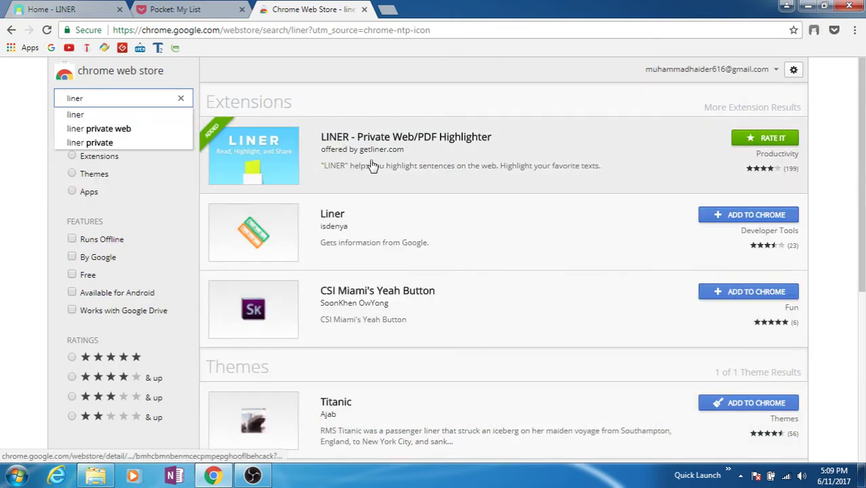
{"action": "left_click", "coordinate": [373, 154]}
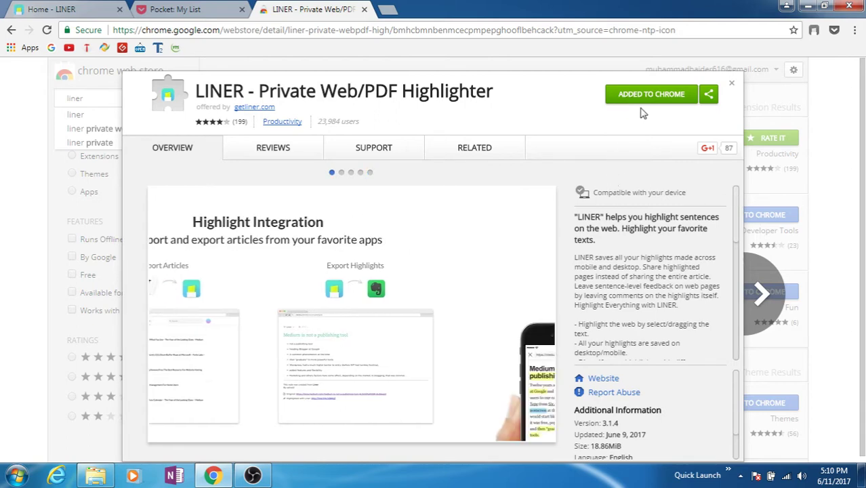
- Close the extension page, leaving a blank new tab, and view the My Highlights page in LINER
{"action": "left_click", "coordinate": [387, 9]}
{"action": "left_click", "coordinate": [363, 10]}
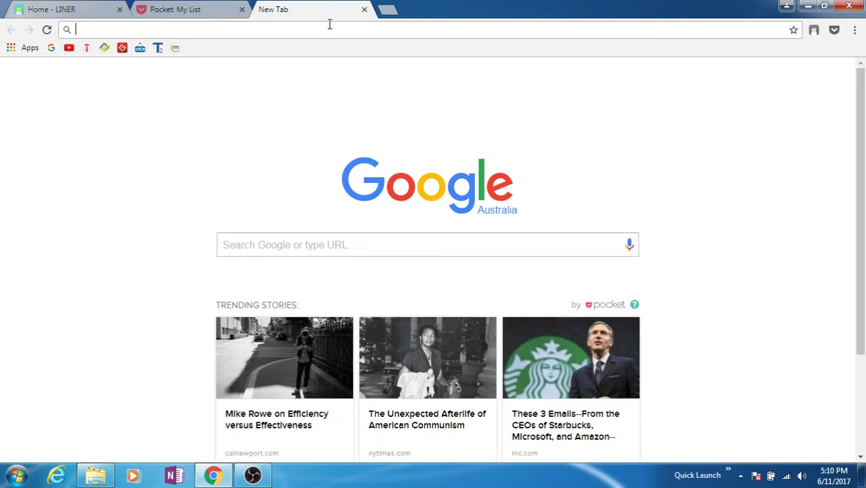
{"action": "left_click", "coordinate": [63, 7]}
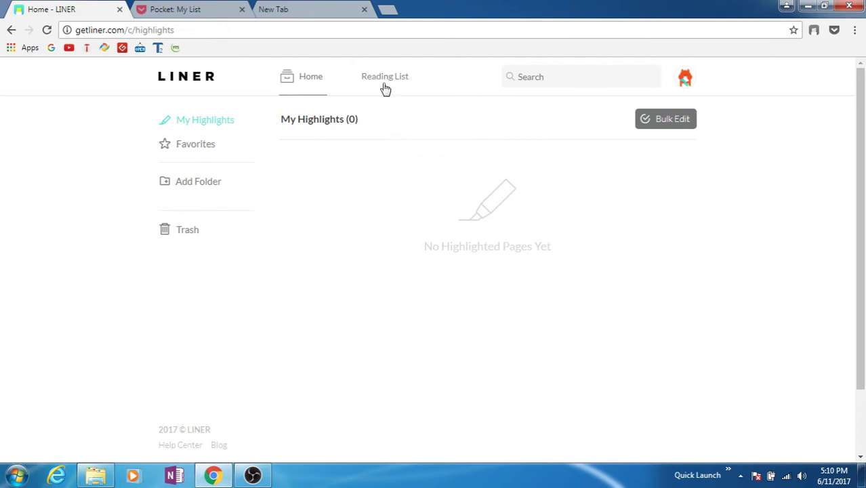
- Search Google for "telegraph" in the blank tab and open the Daily Telegraph website
{"action": "left_click", "coordinate": [322, 7]}
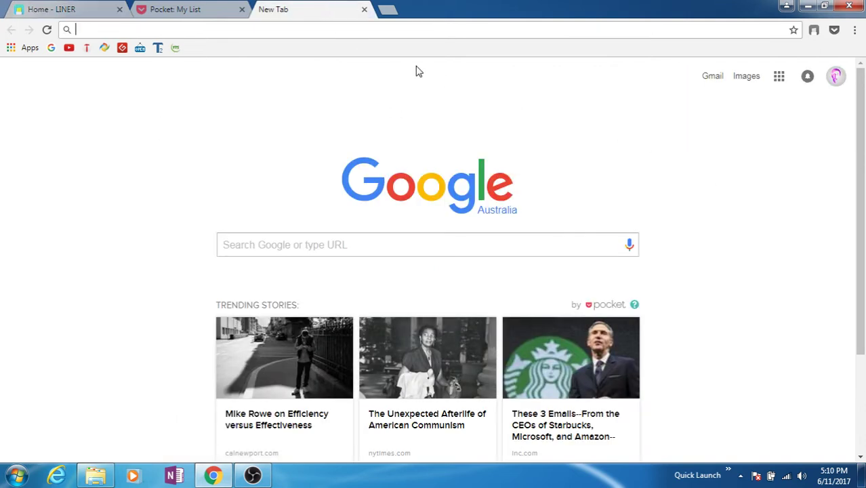
{"action": "type", "text": "tele"}
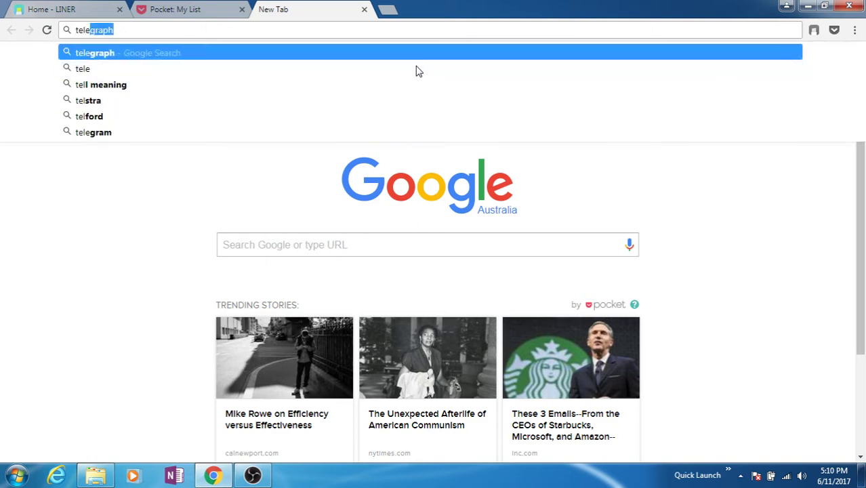
{"action": "type", "text": "graph"}
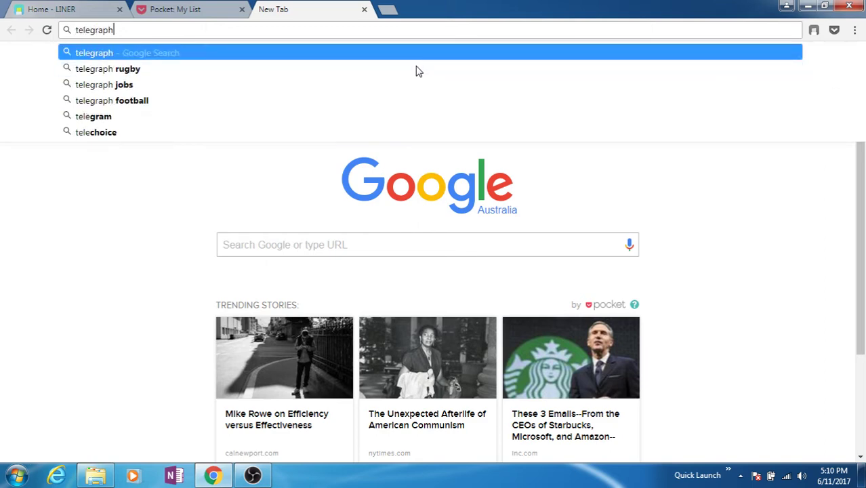
{"action": "key", "text": "Return"}
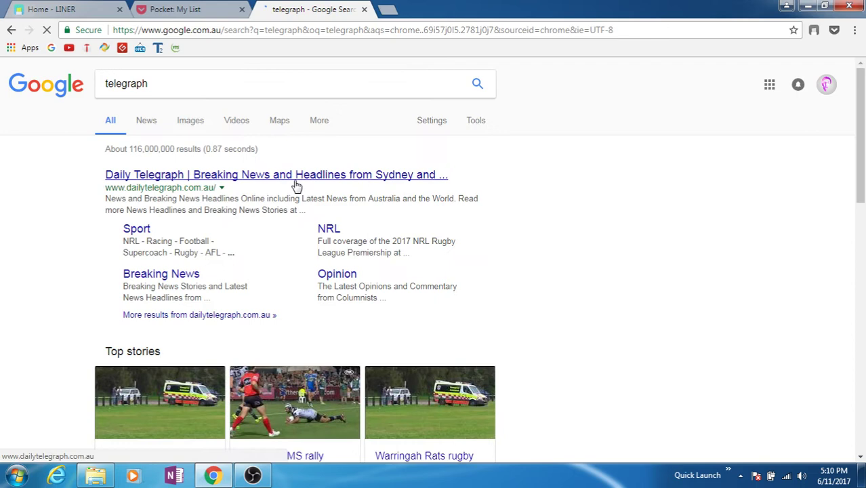
{"action": "left_click", "coordinate": [290, 175]}
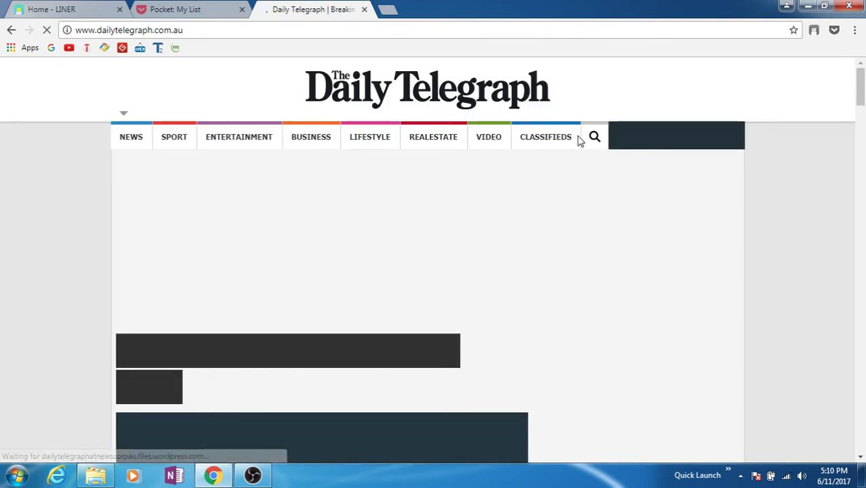
- Go to the Daily Telegraph's Business section and open the article "Banks in price call spotlight"
{"action": "scroll", "coordinate": [805, 182], "scroll_direction": "down", "scroll_amount": 4}
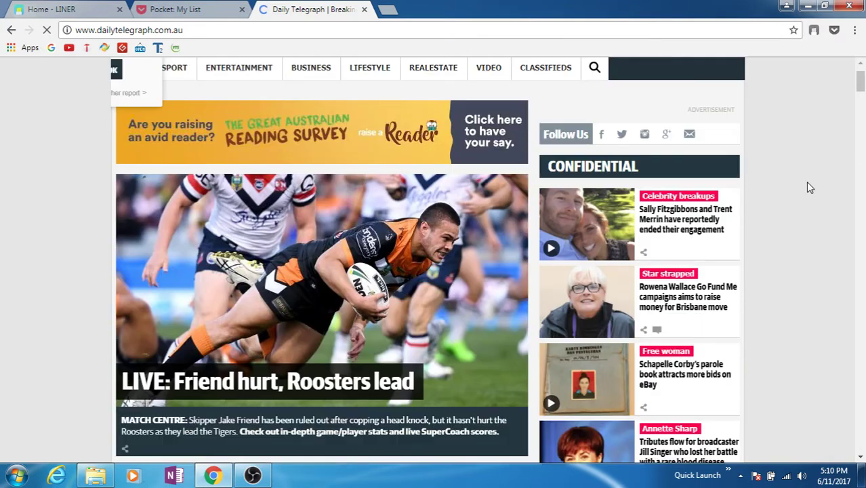
{"action": "scroll", "coordinate": [806, 181], "scroll_direction": "up", "scroll_amount": 4}
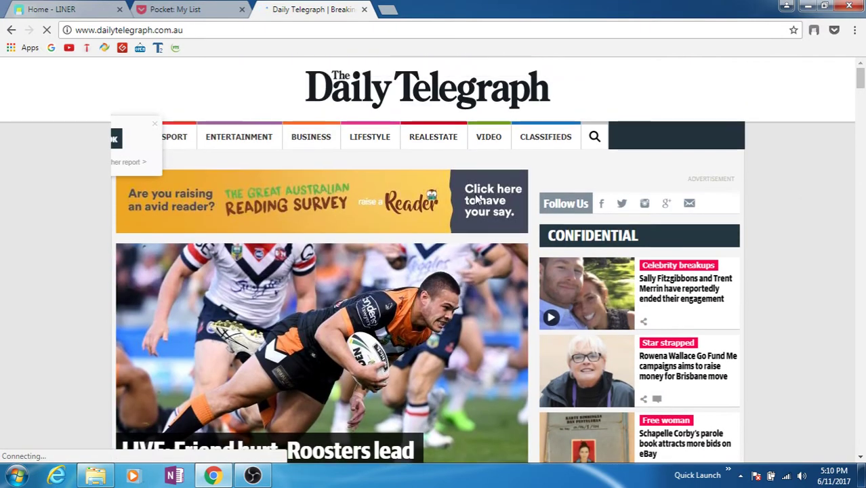
{"action": "mouse_move", "coordinate": [310, 141]}
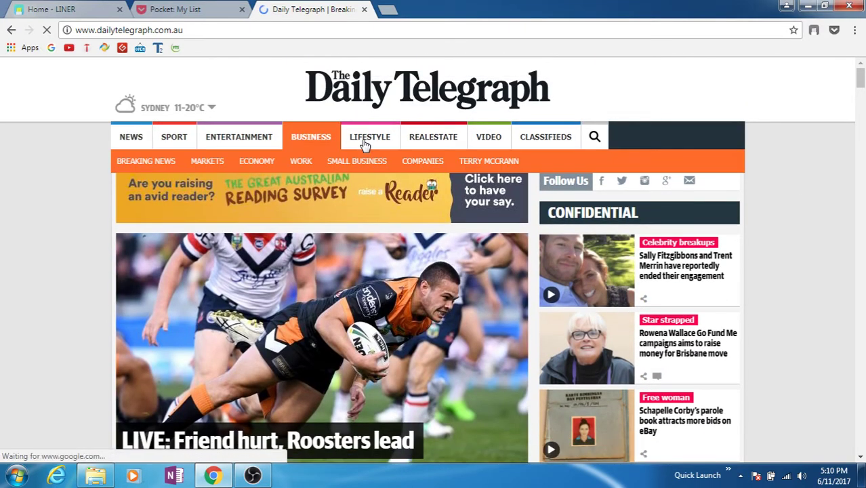
{"action": "left_click", "coordinate": [310, 138]}
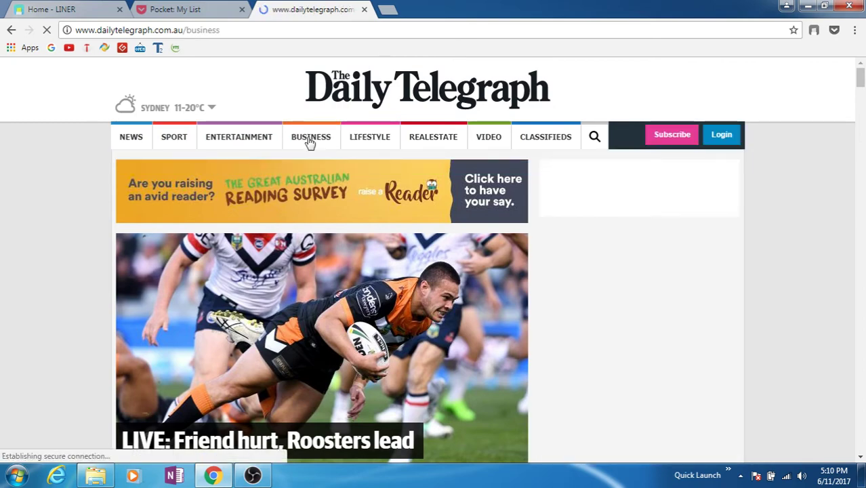
{"action": "scroll", "coordinate": [289, 190], "scroll_direction": "down", "scroll_amount": 5}
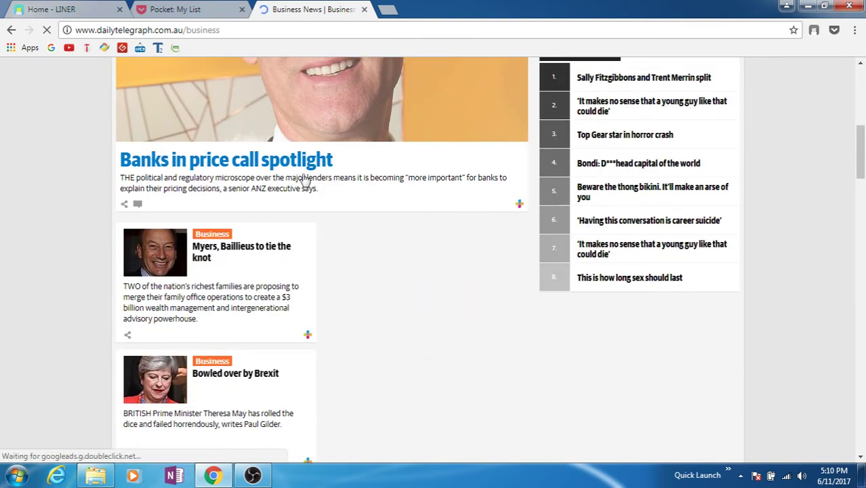
{"action": "left_click", "coordinate": [430, 227]}
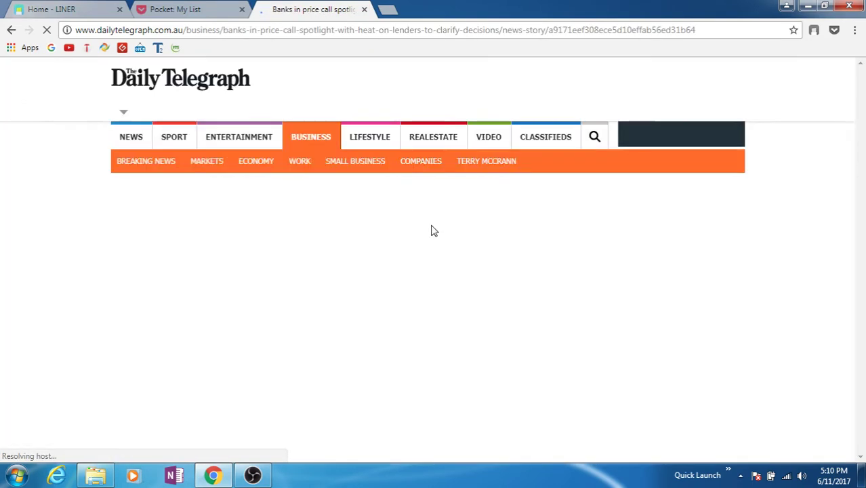
- Look through the article's paragraphs, checking the Pocket list and the LINER highlights page in between
{"action": "scroll", "coordinate": [821, 222], "scroll_direction": "down", "scroll_amount": 5}
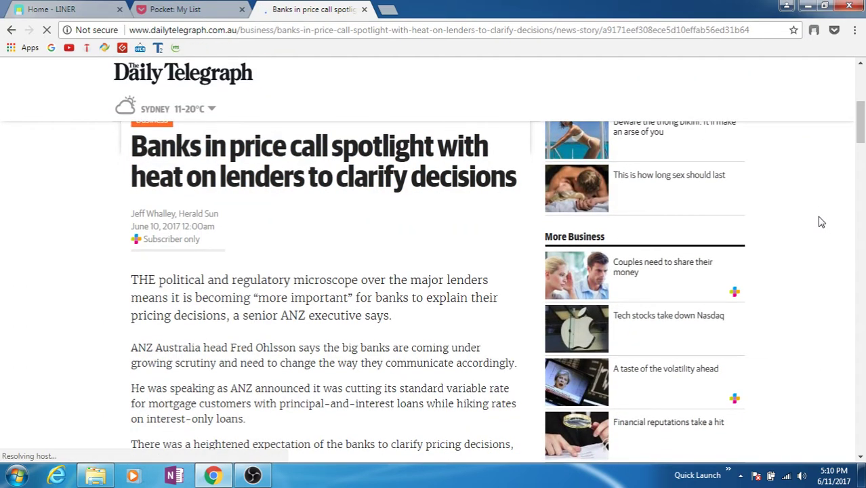
{"action": "scroll", "coordinate": [821, 222], "scroll_direction": "down", "scroll_amount": 1}
{"action": "scroll", "coordinate": [822, 222], "scroll_direction": "down", "scroll_amount": 4}
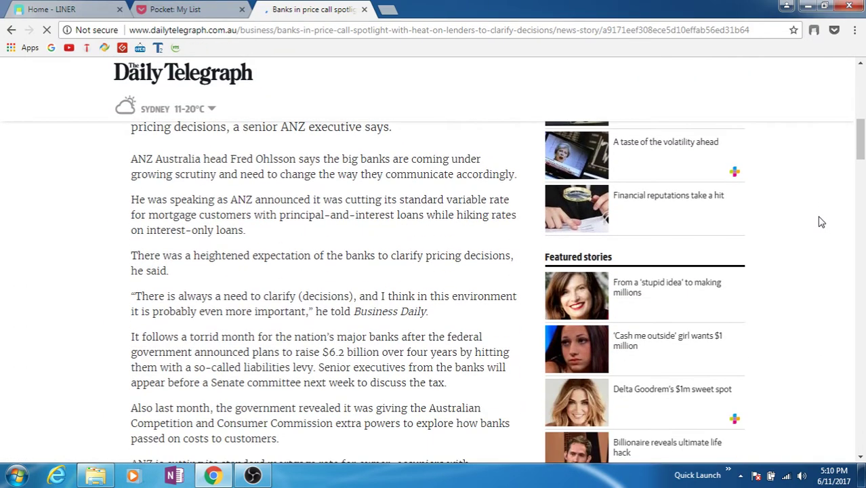
{"action": "scroll", "coordinate": [822, 222], "scroll_direction": "down", "scroll_amount": 4}
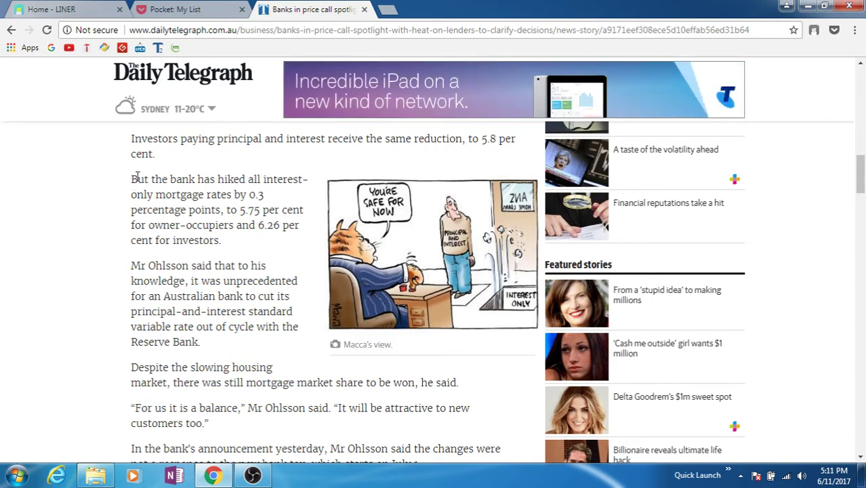
{"action": "left_click", "coordinate": [183, 7]}
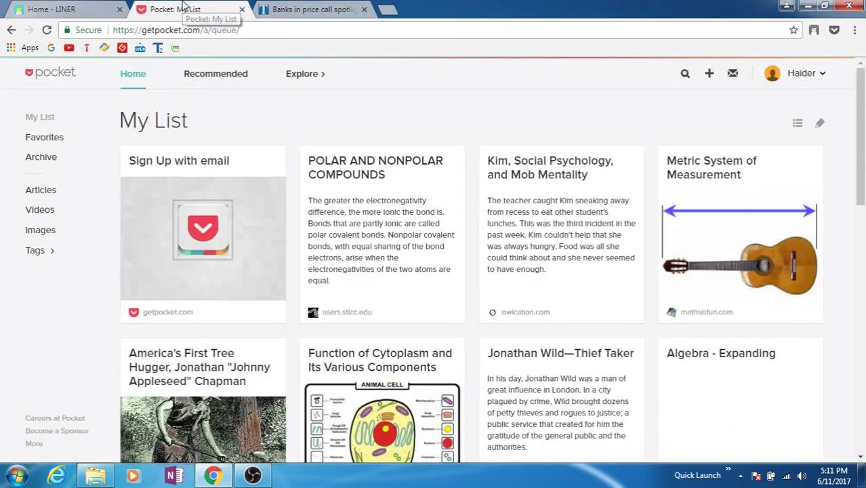
{"action": "left_click", "coordinate": [262, 6]}
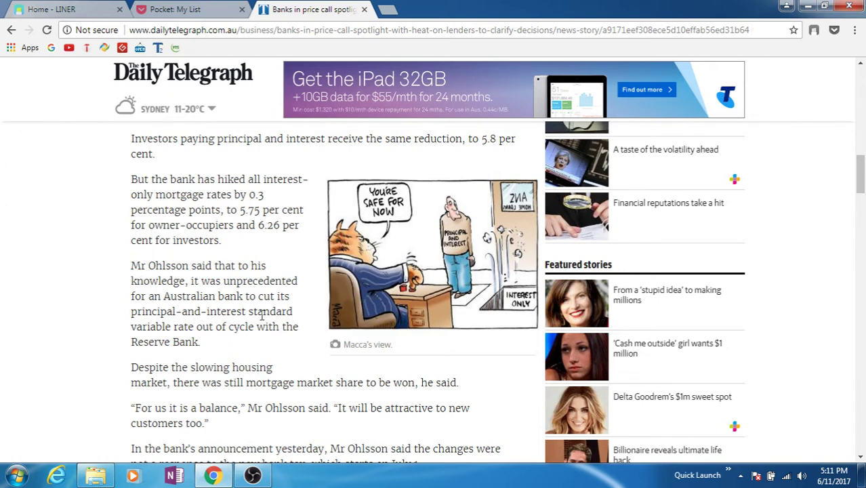
{"action": "scroll", "coordinate": [640, 186], "scroll_direction": "up", "scroll_amount": 2}
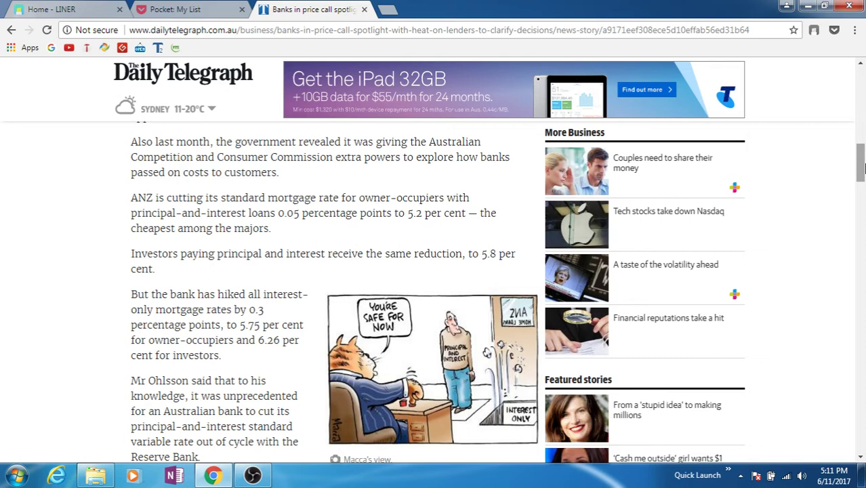
{"action": "left_click", "coordinate": [84, 7]}
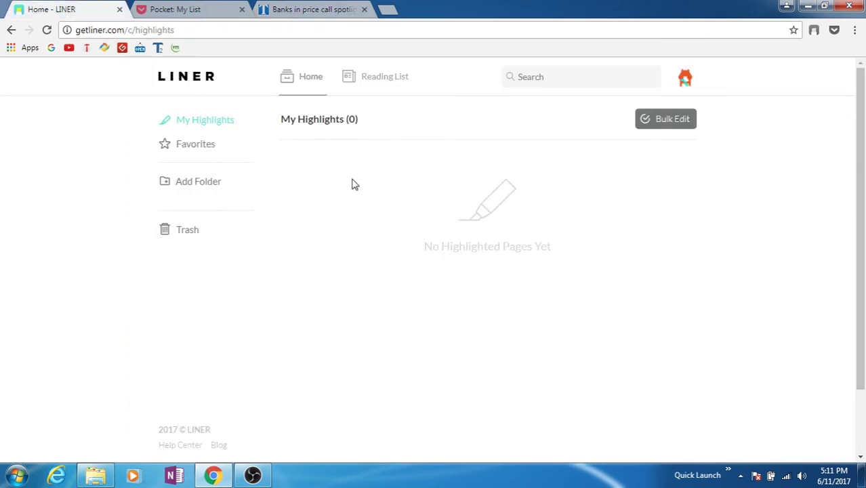
{"action": "left_click", "coordinate": [314, 7]}
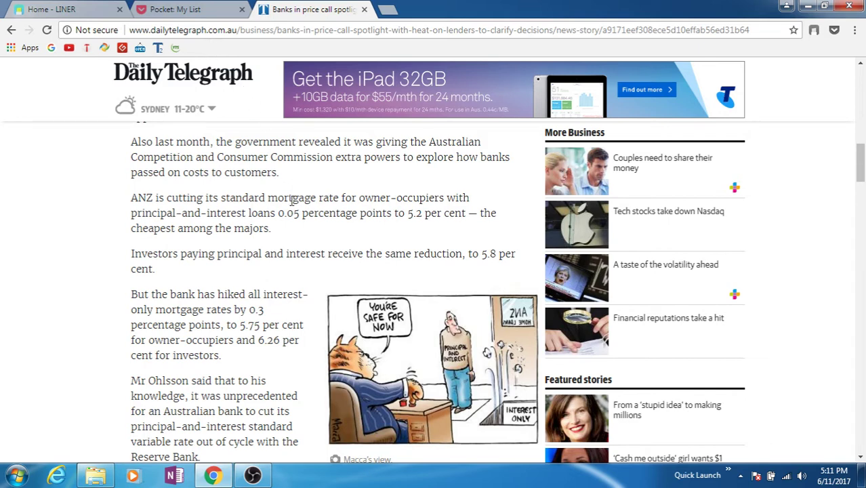
- Try selecting the "Also last month" and "ANZ is cutting" paragraphs with highlight mode off, checking LINER's highlights page in between
{"action": "left_click_drag", "start_coordinate": [133, 141], "coordinate": [279, 174]}
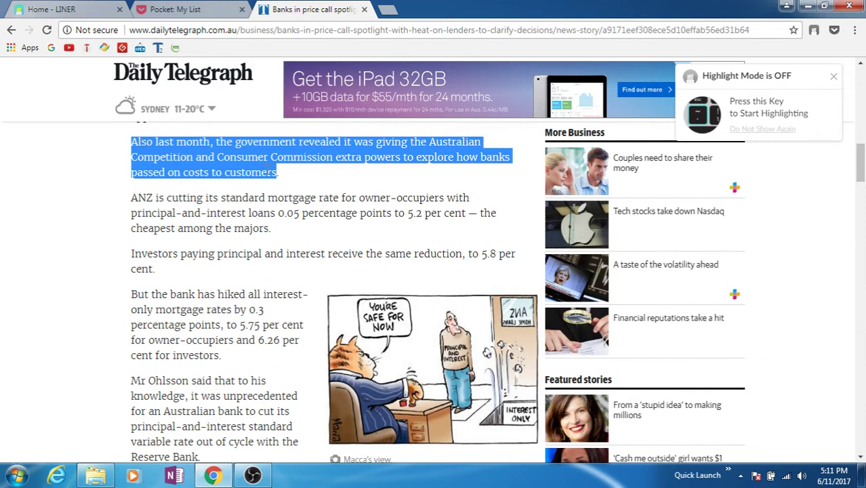
{"action": "left_click", "coordinate": [48, 9]}
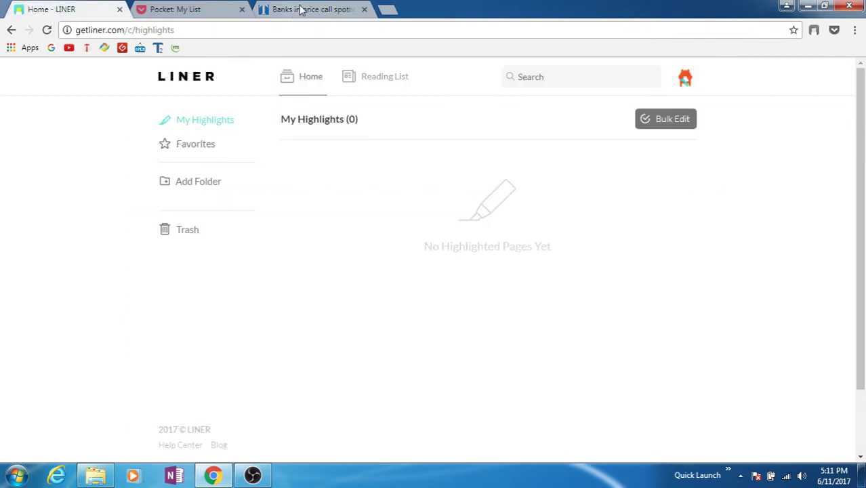
{"action": "left_click", "coordinate": [302, 10]}
{"action": "left_click", "coordinate": [333, 182]}
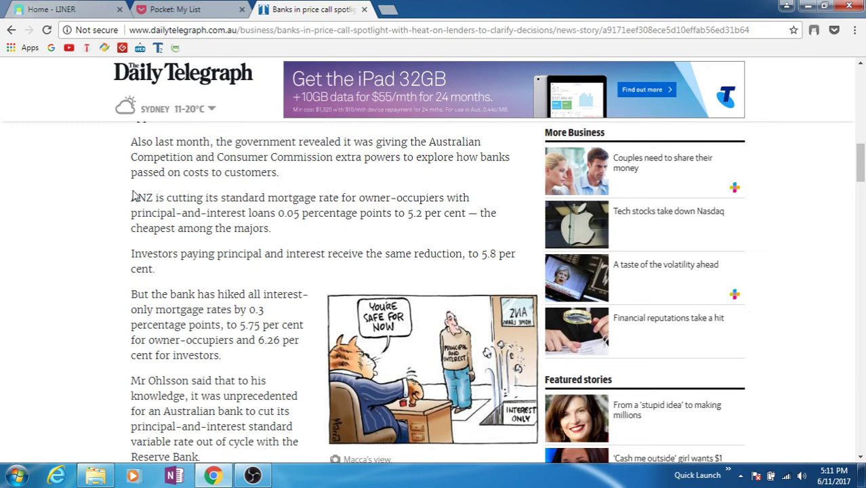
{"action": "left_click_drag", "start_coordinate": [132, 197], "coordinate": [271, 231]}
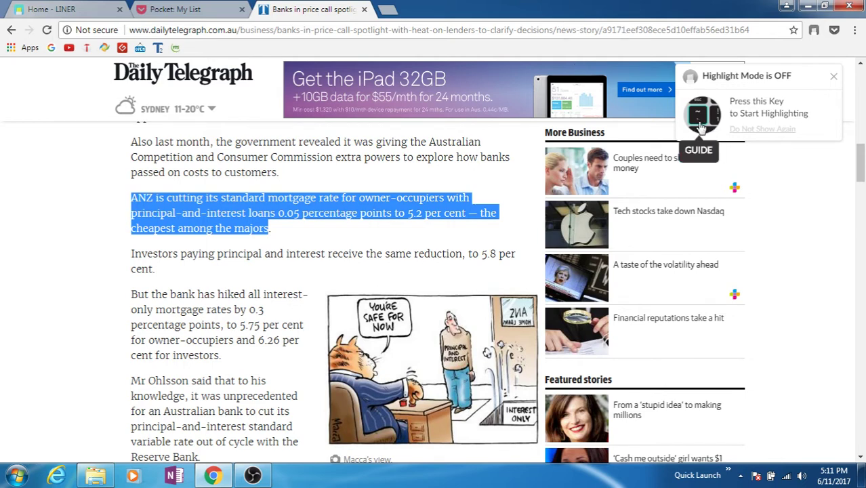
{"action": "left_click", "coordinate": [361, 177]}
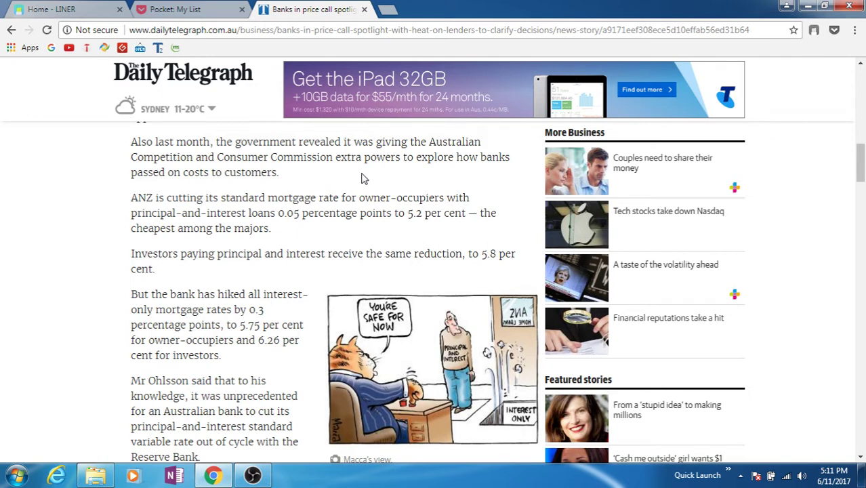
- Turn on LINER's highlight mode and highlight the paragraph about ANZ cutting its standard mortgage rate for owner-occupiers
{"action": "key", "text": "alt+h"}
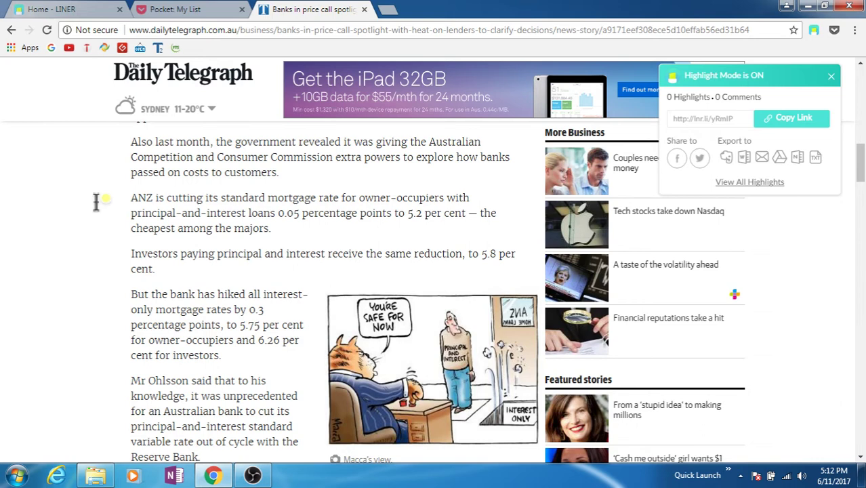
{"action": "left_click_drag", "start_coordinate": [134, 198], "coordinate": [278, 234]}
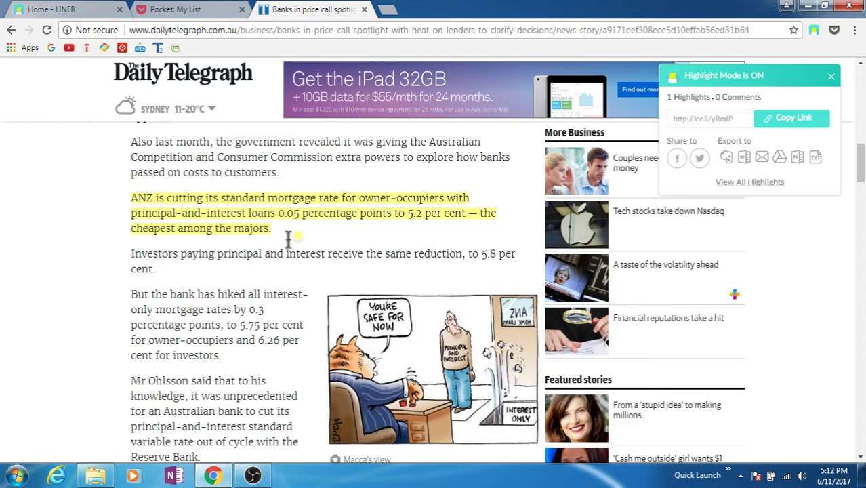
- Look through the paragraphs before and after the highlighted ANZ passage, checking the Pocket list in between
{"action": "scroll", "coordinate": [288, 237], "scroll_direction": "up", "scroll_amount": 5}
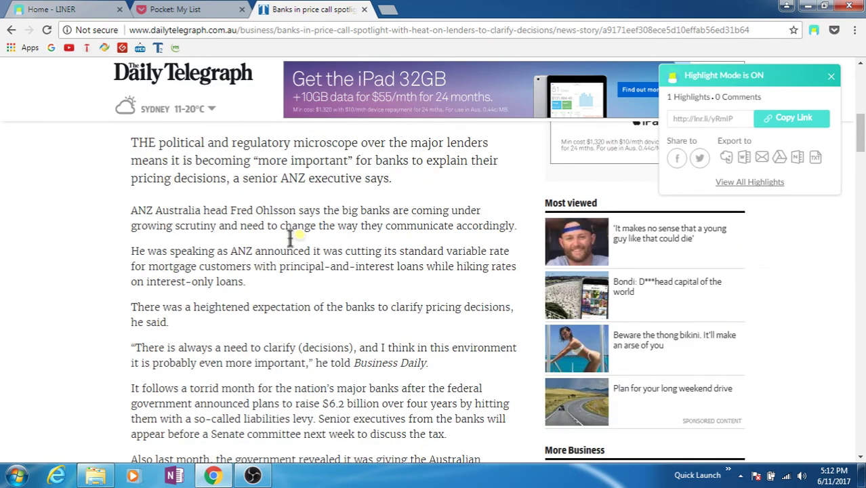
{"action": "left_click", "coordinate": [210, 6]}
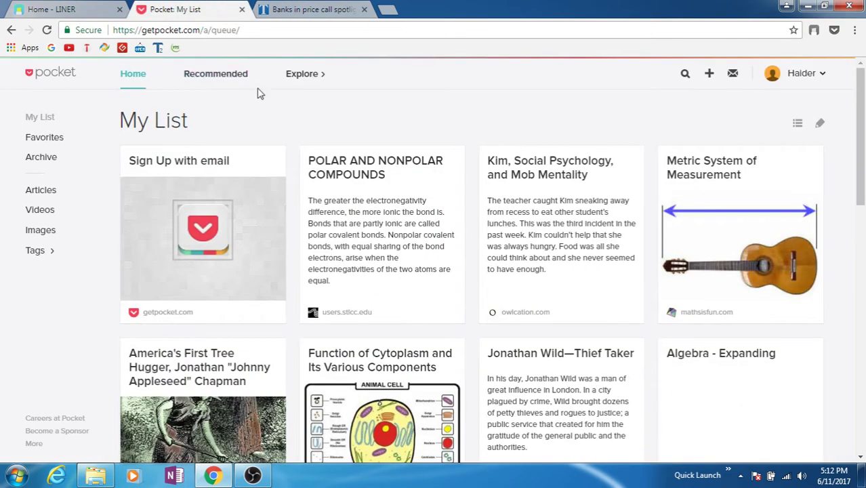
{"action": "left_click", "coordinate": [309, 9]}
{"action": "scroll", "coordinate": [366, 222], "scroll_direction": "down", "scroll_amount": 3}
{"action": "scroll", "coordinate": [366, 222], "scroll_direction": "down", "scroll_amount": 6}
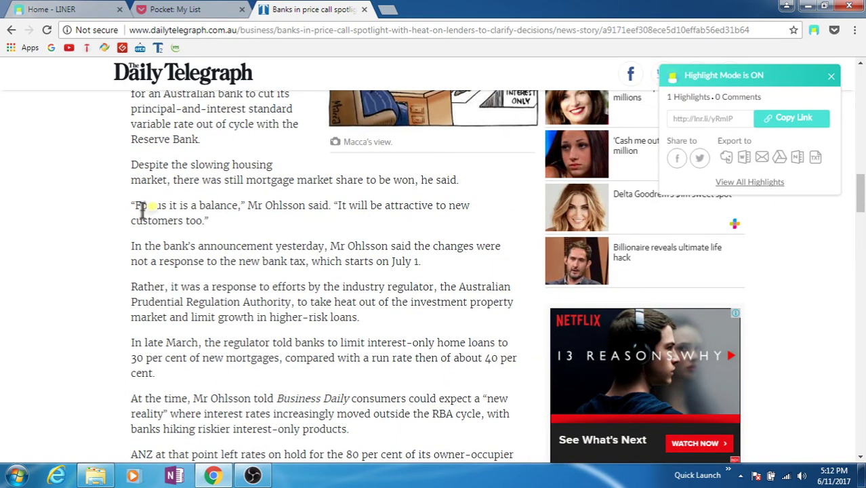
{"action": "scroll", "coordinate": [141, 212], "scroll_direction": "up", "scroll_amount": 4}
- Reload LINER's My Highlights page and compare its entry with the highlighted ANZ paragraph in the article
{"action": "left_click", "coordinate": [56, 7]}
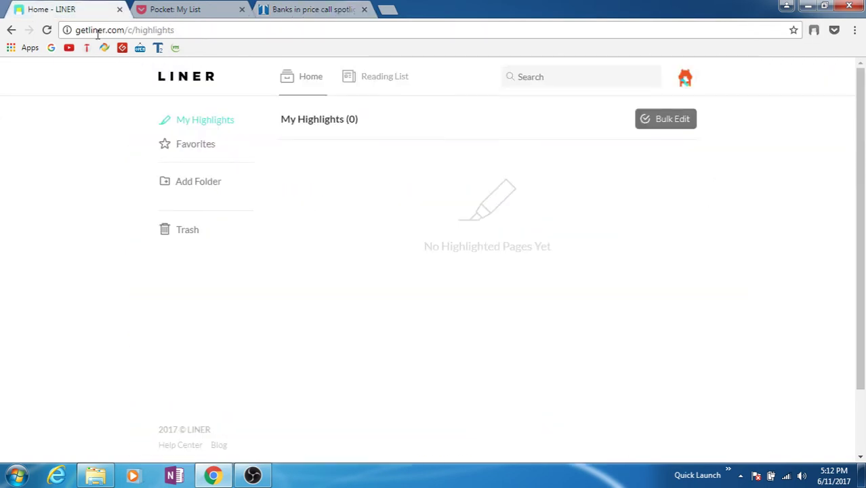
{"action": "right_click", "coordinate": [343, 198]}
{"action": "left_click", "coordinate": [375, 230]}
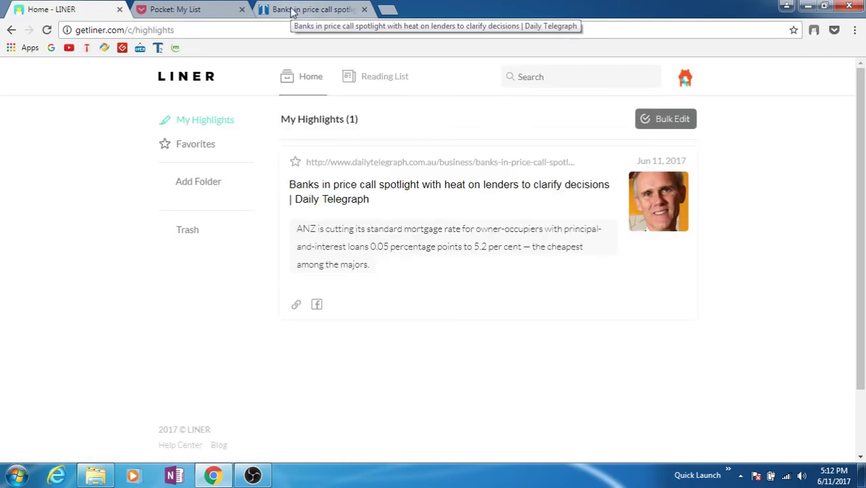
{"action": "left_click", "coordinate": [293, 10]}
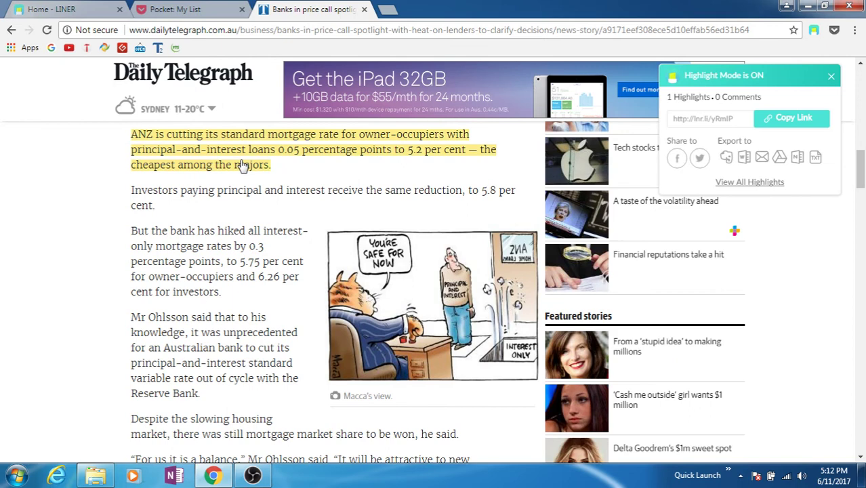
{"action": "left_click", "coordinate": [86, 6]}
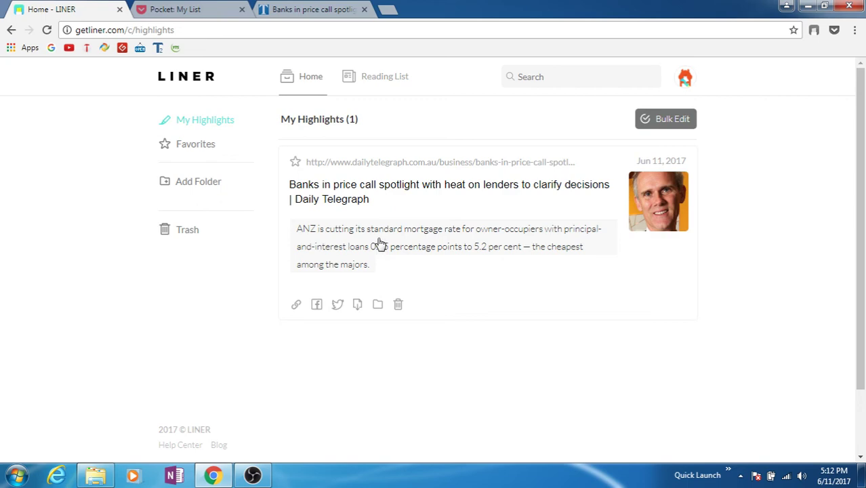
{"action": "left_click", "coordinate": [329, 9]}
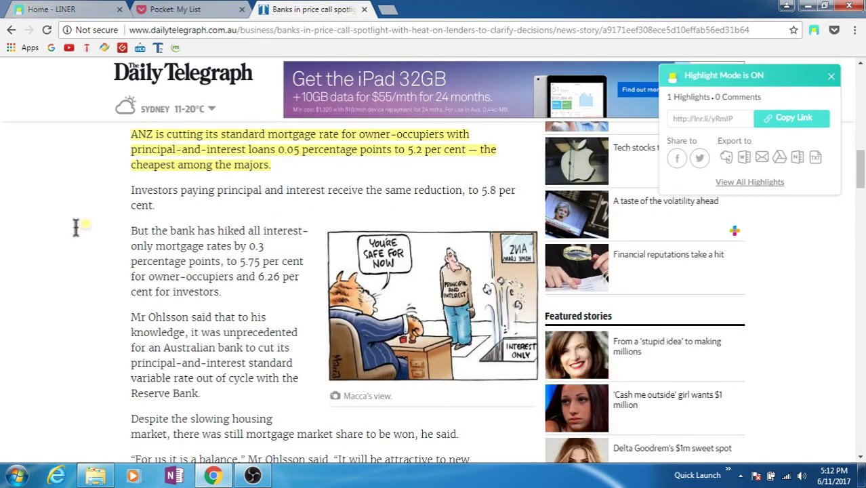
- Look over the rest of the article and LINER's My Highlights page, and minimize the browser window
{"action": "scroll", "coordinate": [76, 226], "scroll_direction": "down", "scroll_amount": 1}
{"action": "scroll", "coordinate": [76, 226], "scroll_direction": "down", "scroll_amount": 13}
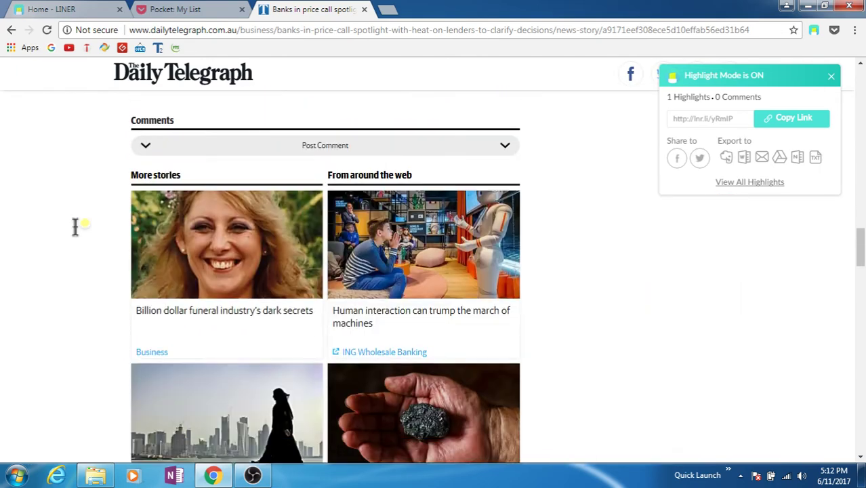
{"action": "scroll", "coordinate": [76, 226], "scroll_direction": "up", "scroll_amount": 6}
{"action": "scroll", "coordinate": [76, 226], "scroll_direction": "up", "scroll_amount": 1}
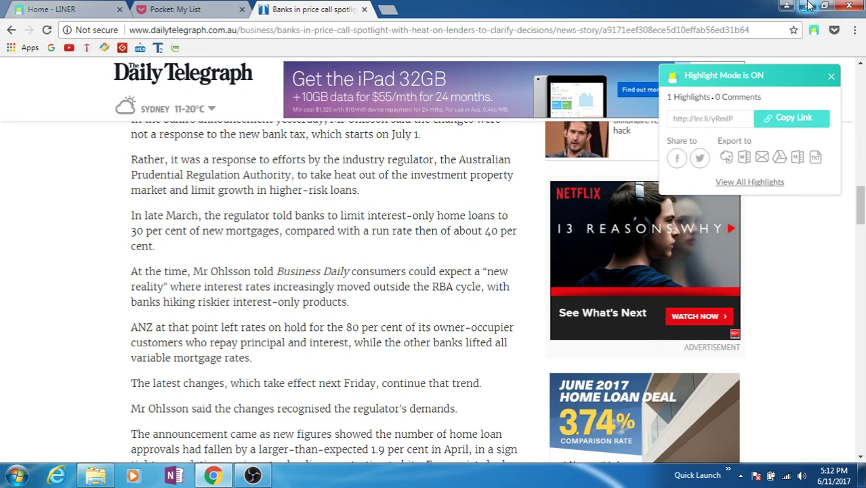
{"action": "left_click", "coordinate": [51, 9]}
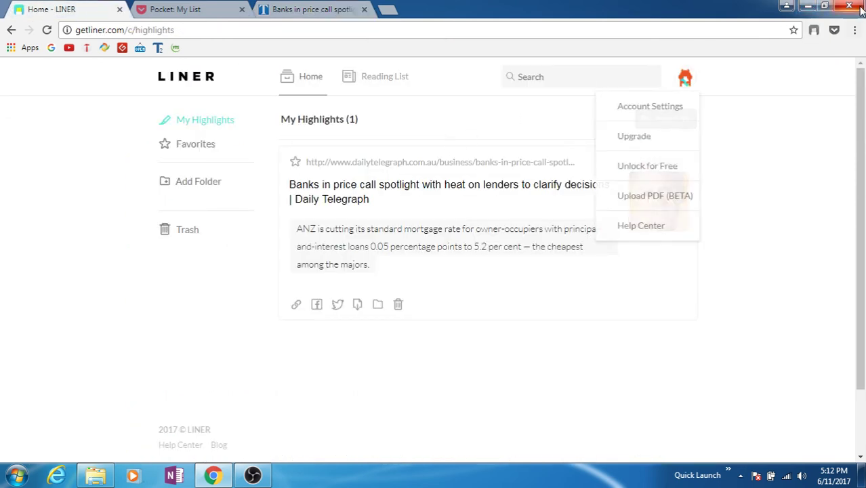
{"action": "left_click", "coordinate": [807, 6]}
{"action": "right_click", "coordinate": [362, 188]}
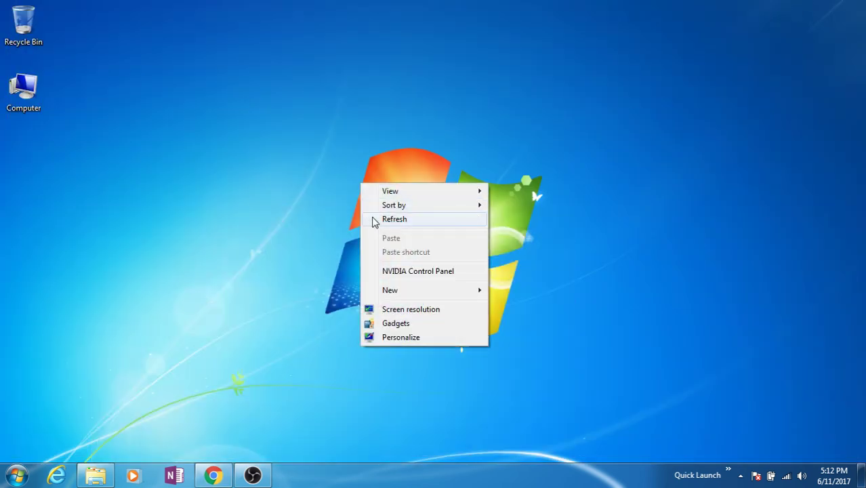
{"action": "right_click", "coordinate": [374, 218]}
{"action": "left_click", "coordinate": [401, 252]}
{"action": "right_click", "coordinate": [350, 164]}
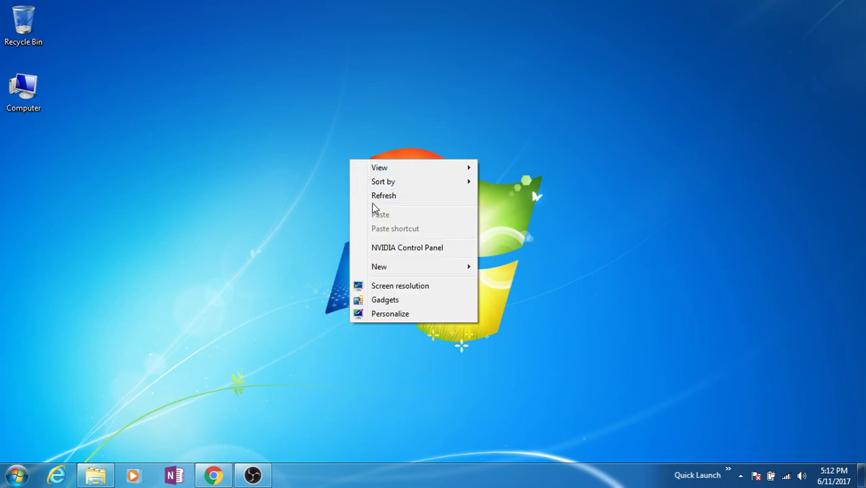
{"action": "left_click", "coordinate": [375, 195]}
{"action": "right_click", "coordinate": [404, 230]}
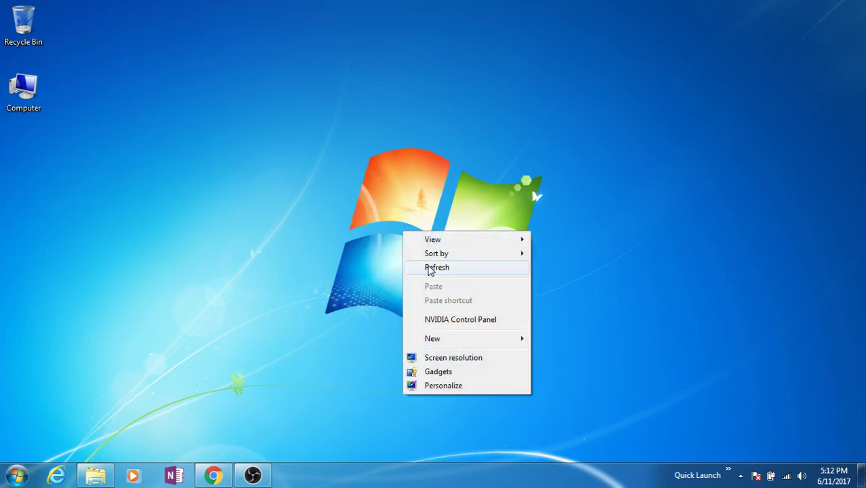
{"action": "left_click", "coordinate": [425, 268]}
{"action": "right_click", "coordinate": [384, 178]}
{"action": "left_click", "coordinate": [411, 214]}
{"action": "right_click", "coordinate": [381, 182]}
{"action": "left_click", "coordinate": [409, 217]}
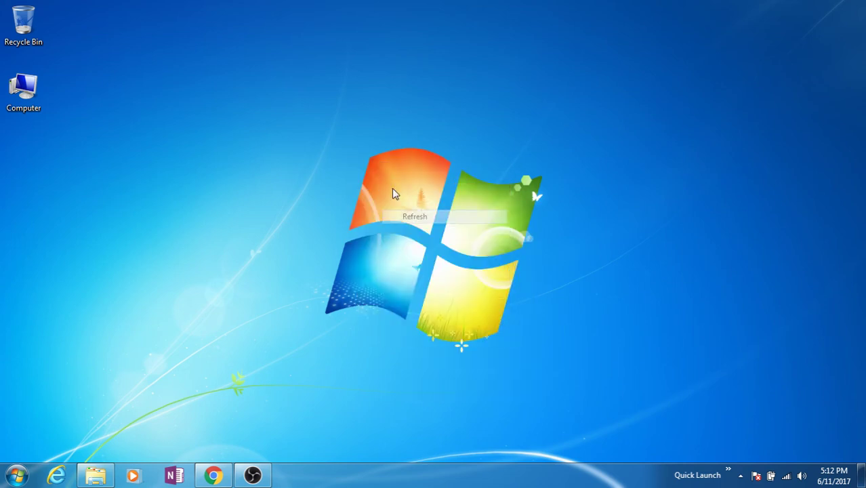
{"action": "right_click", "coordinate": [378, 169]}
{"action": "left_click", "coordinate": [402, 213]}
{"action": "right_click", "coordinate": [392, 177]}
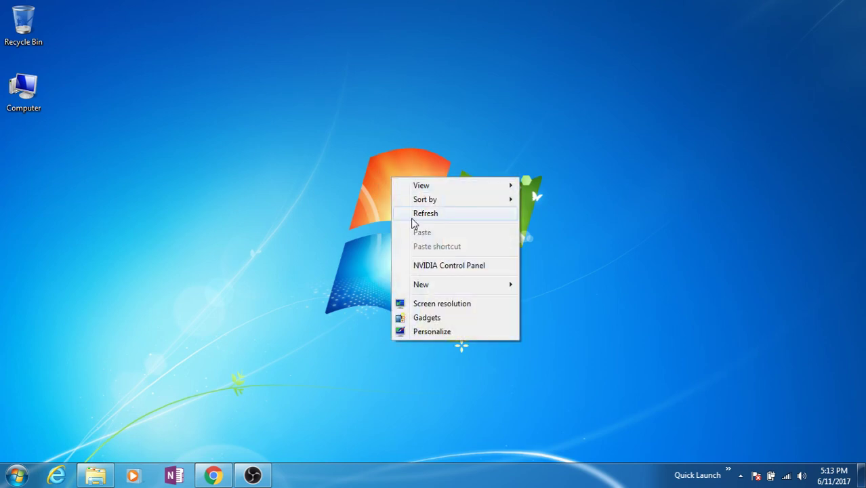
{"action": "left_click", "coordinate": [412, 214]}
{"action": "right_click", "coordinate": [411, 218]}
{"action": "left_click", "coordinate": [436, 255]}
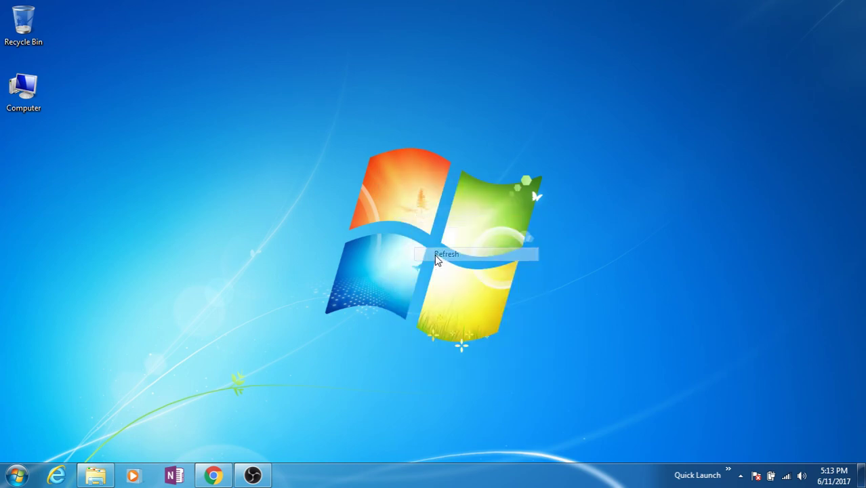
{"action": "right_click", "coordinate": [399, 212]}
{"action": "left_click", "coordinate": [412, 248]}
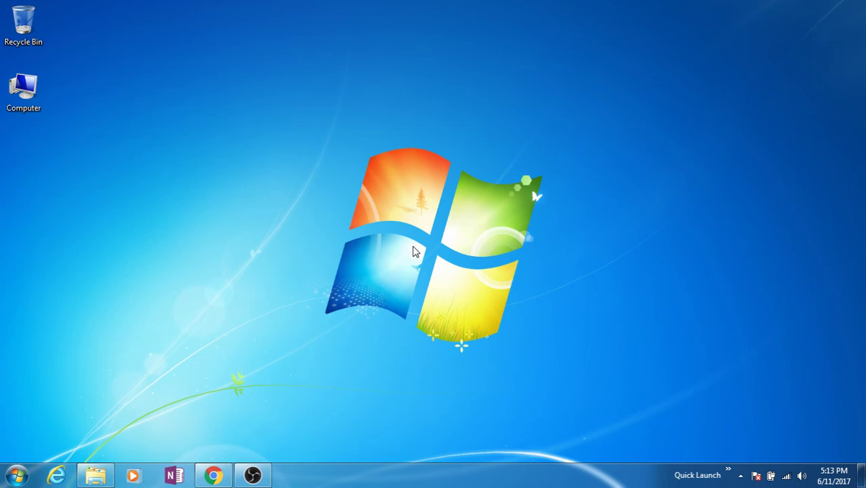